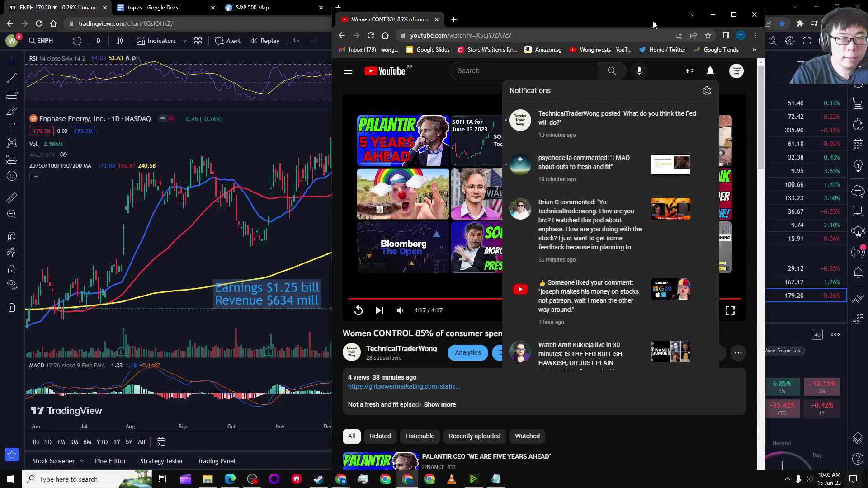
Move the YouTube window aside and minimize it to uncover the ENPH daily chart
{"action": "left_click_drag", "start_coordinate": [566, 15], "coordinate": [406, 65]}
{"action": "left_click", "coordinate": [466, 58]}
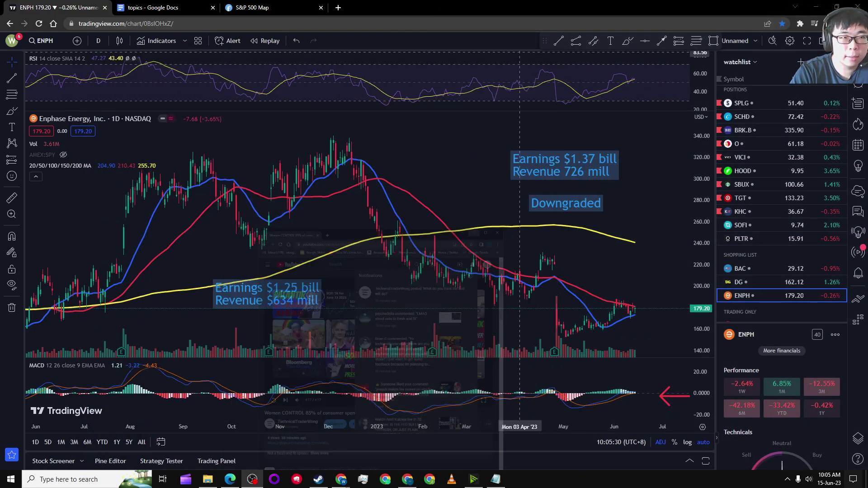
{"action": "mouse_move", "coordinate": [462, 136]}
{"action": "left_mouse_down"}
{"action": "mouse_move", "coordinate": [482, 136]}
{"action": "mouse_move", "coordinate": [475, 138]}
{"action": "left_mouse_up"}
{"action": "scroll", "coordinate": [482, 137], "scroll_direction": "up", "scroll_amount": 4}
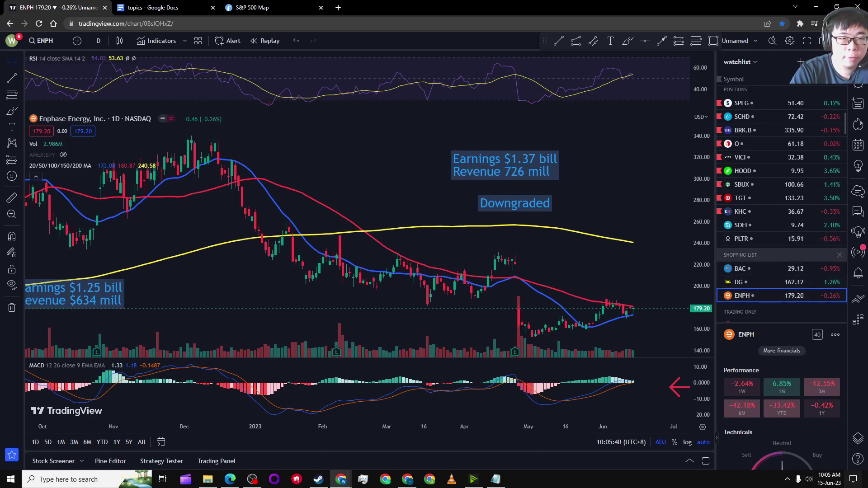
{"action": "scroll", "coordinate": [783, 254], "scroll_direction": "down", "scroll_amount": 1}
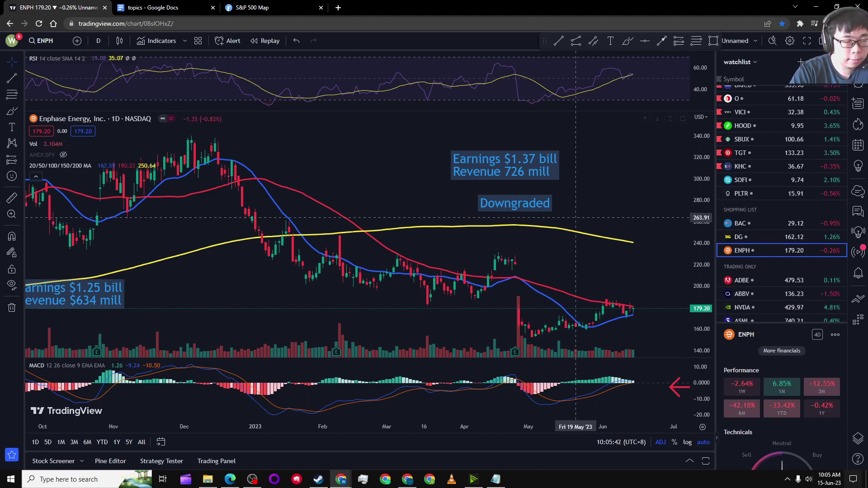
{"action": "scroll", "coordinate": [580, 211], "scroll_direction": "down", "scroll_amount": 3}
{"action": "scroll", "coordinate": [580, 211], "scroll_direction": "up", "scroll_amount": 3}
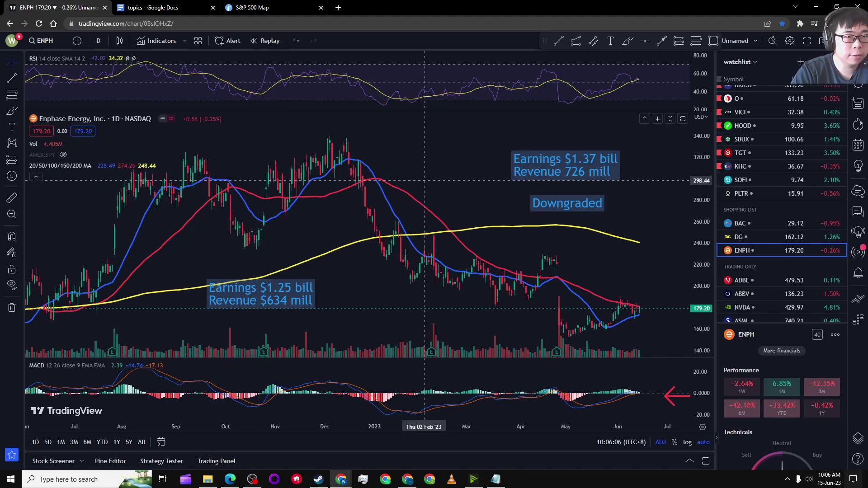
{"action": "scroll", "coordinate": [424, 180], "scroll_direction": "right", "scroll_amount": 1}
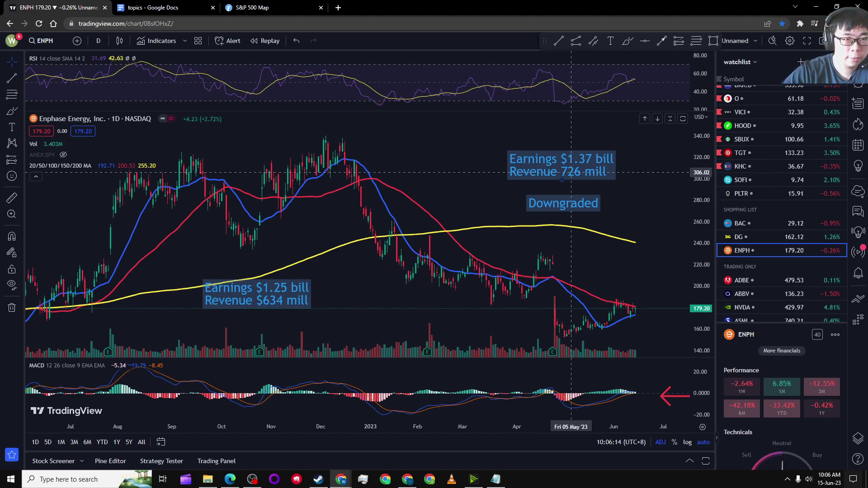
{"action": "scroll", "coordinate": [631, 197], "scroll_direction": "right", "scroll_amount": 1}
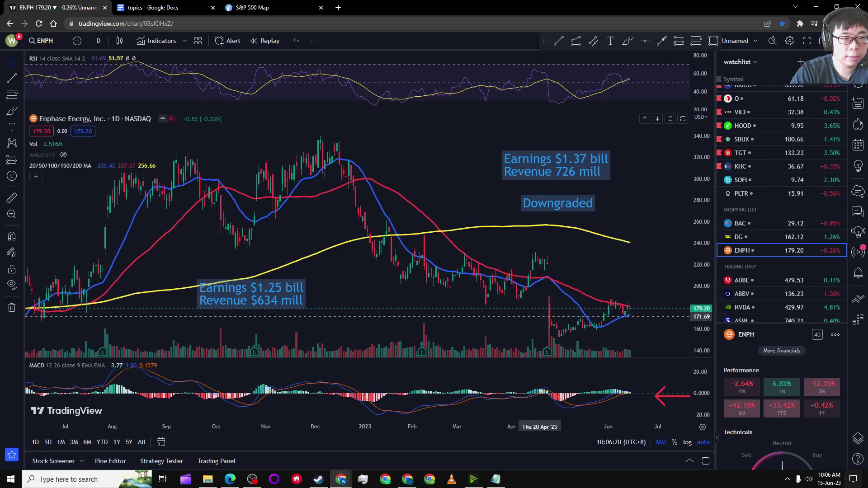
{"action": "scroll", "coordinate": [561, 286], "scroll_direction": "right", "scroll_amount": 3}
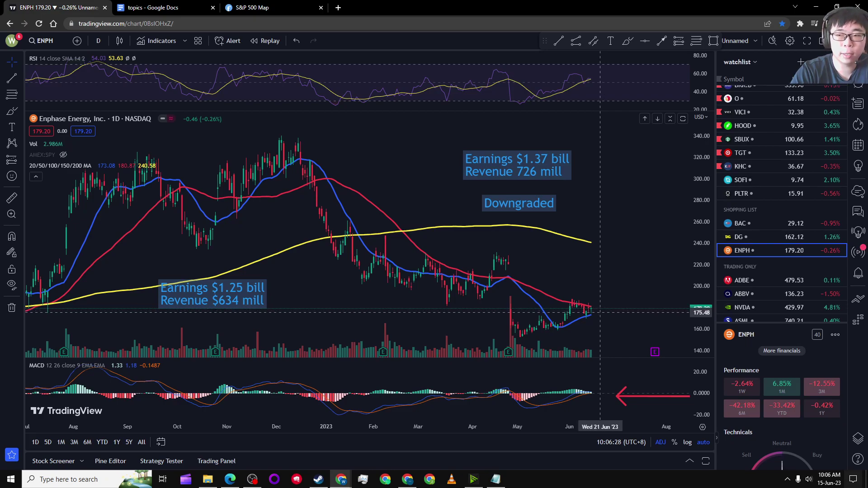
{"action": "scroll", "coordinate": [597, 298], "scroll_direction": "up", "scroll_amount": 5}
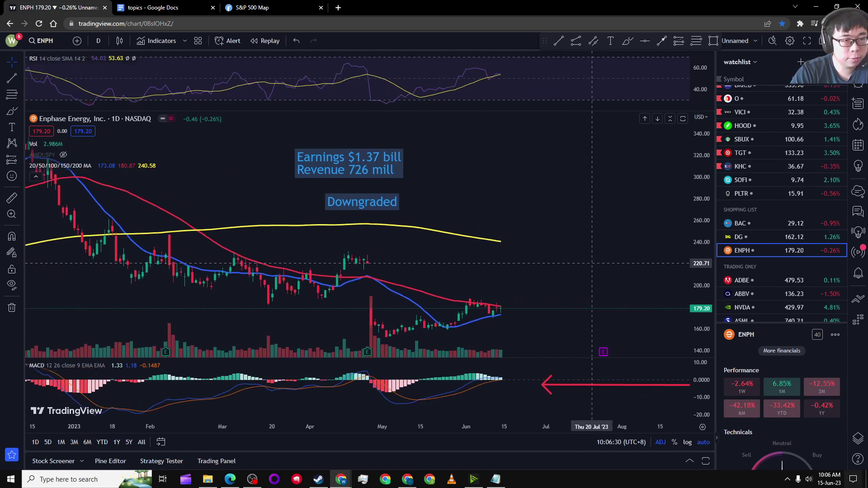
{"action": "scroll", "coordinate": [592, 263], "scroll_direction": "down", "scroll_amount": 5}
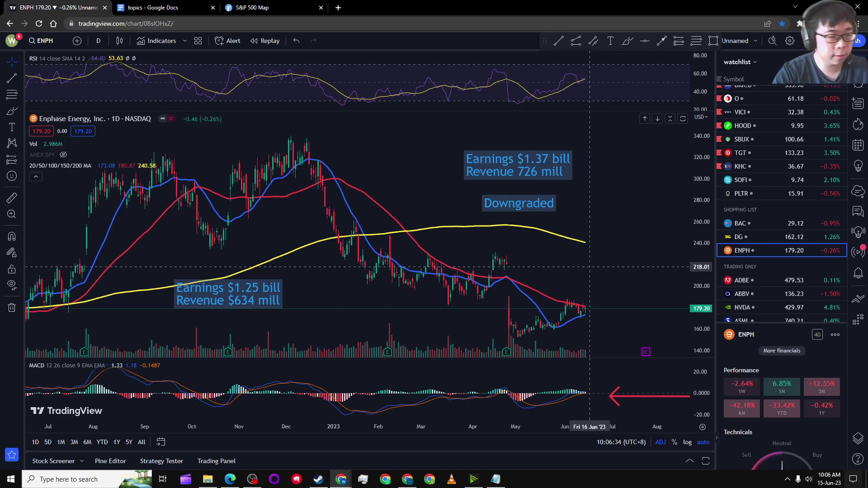
{"action": "left_click_drag", "start_coordinate": [610, 262], "coordinate": [626, 262]}
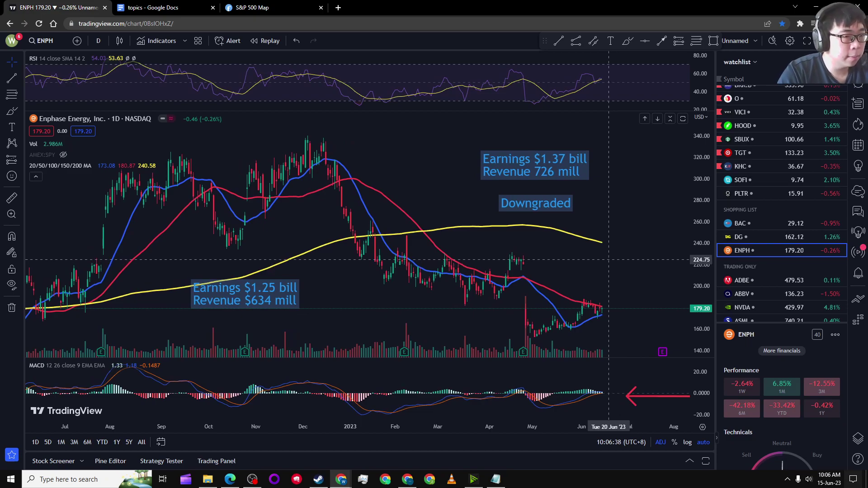
{"action": "scroll", "coordinate": [601, 261], "scroll_direction": "up", "scroll_amount": 5}
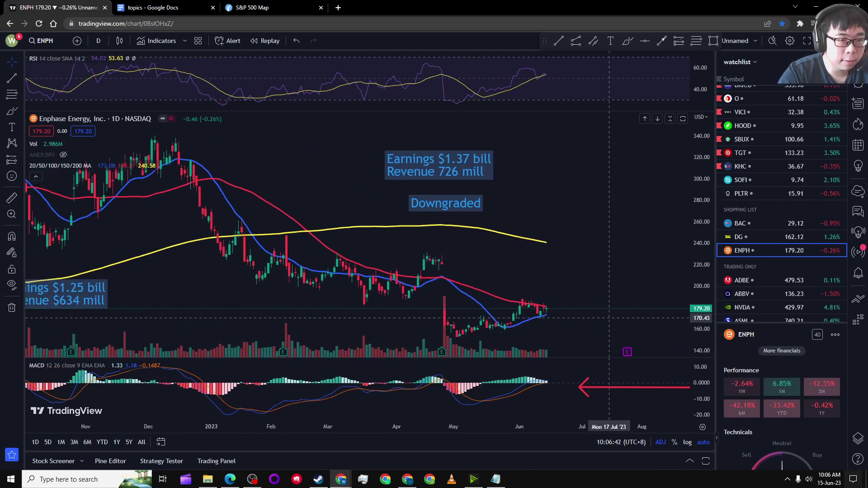
{"action": "scroll", "coordinate": [609, 319], "scroll_direction": "up", "scroll_amount": 2}
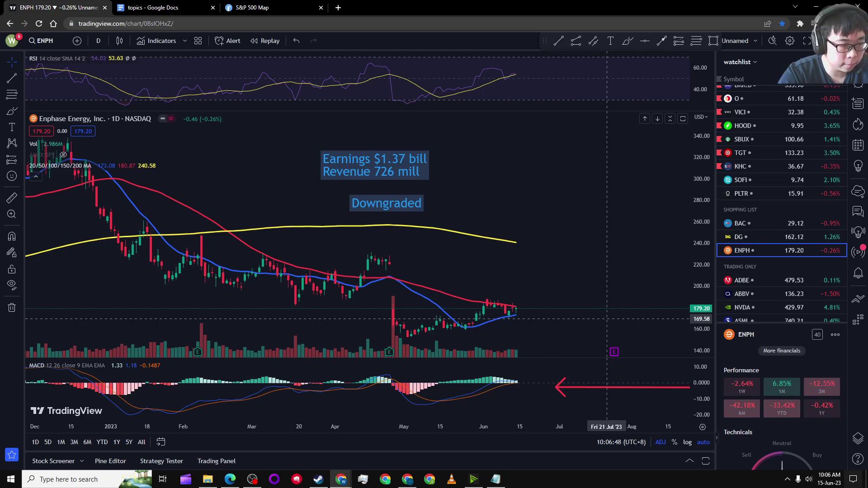
{"action": "scroll", "coordinate": [605, 303], "scroll_direction": "left", "scroll_amount": 3}
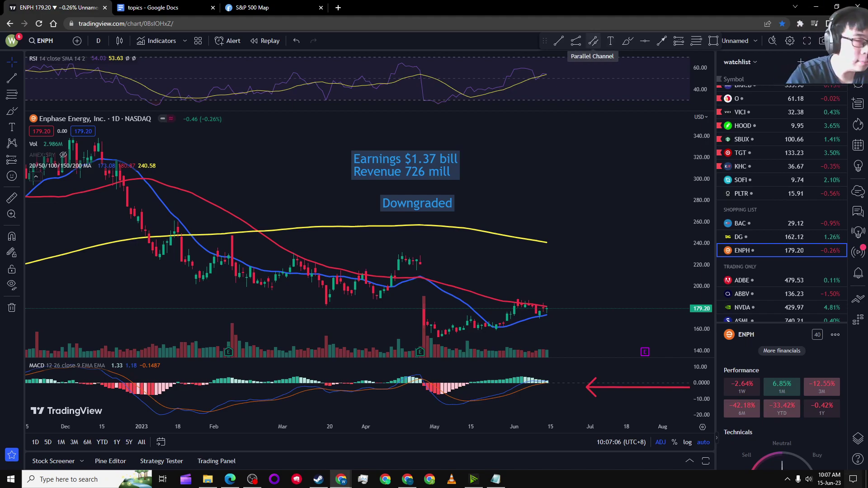
Switch ENPH to 1-hour candles and frame the late-April drop through mid-June
{"action": "left_click", "coordinate": [98, 41]}
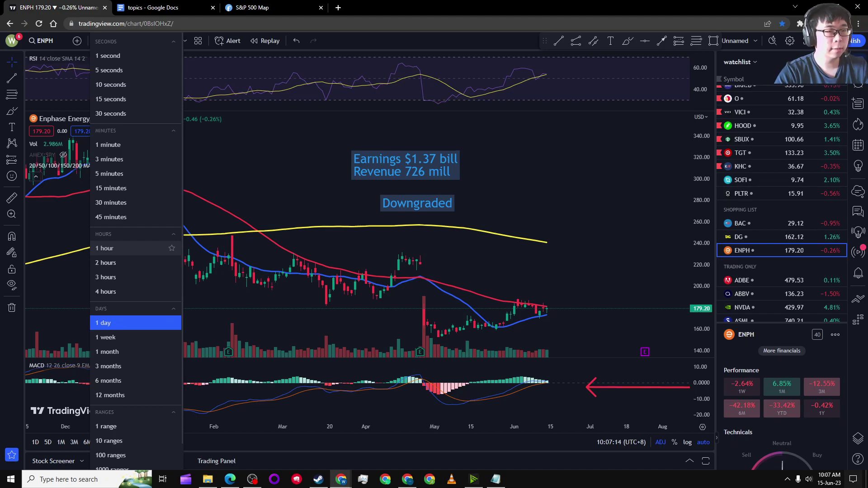
{"action": "left_click", "coordinate": [108, 249]}
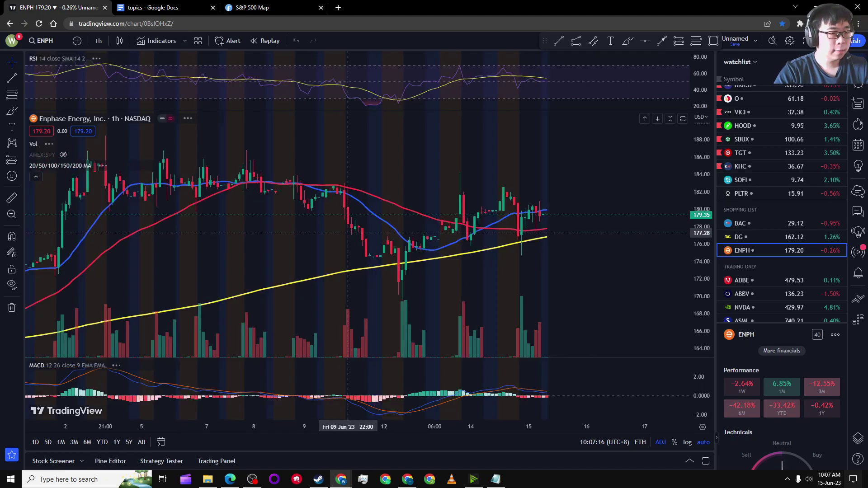
{"action": "scroll", "coordinate": [461, 219], "scroll_direction": "up", "scroll_amount": 3}
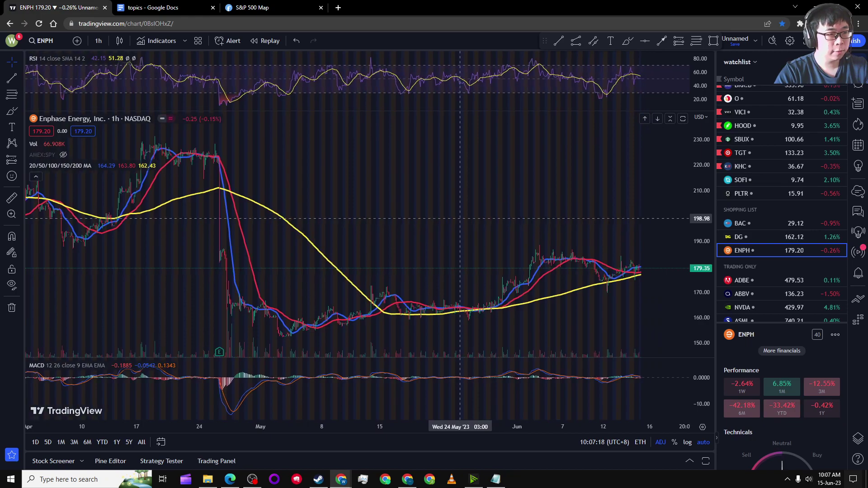
{"action": "scroll", "coordinate": [438, 196], "scroll_direction": "left", "scroll_amount": 2}
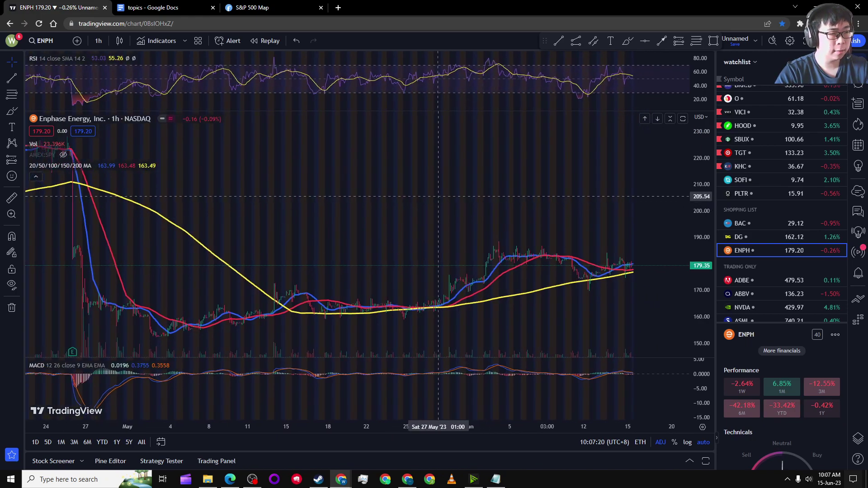
{"action": "scroll", "coordinate": [451, 207], "scroll_direction": "left", "scroll_amount": 2}
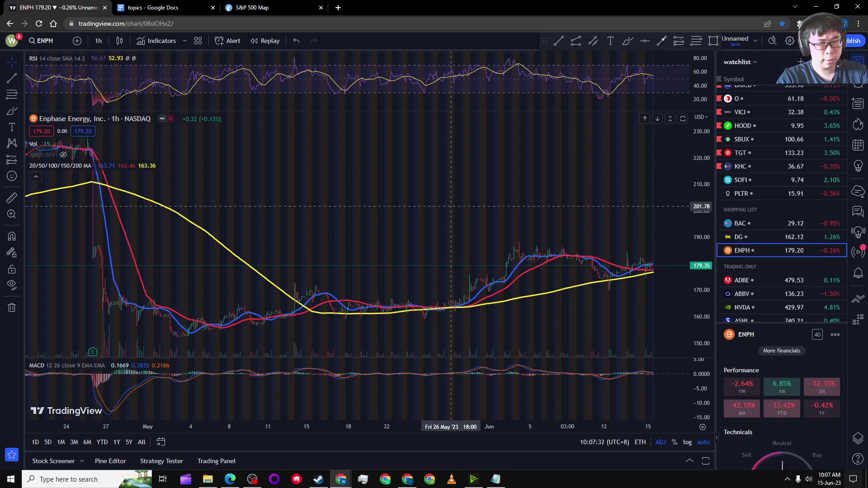
{"action": "scroll", "coordinate": [451, 206], "scroll_direction": "down", "scroll_amount": 3}
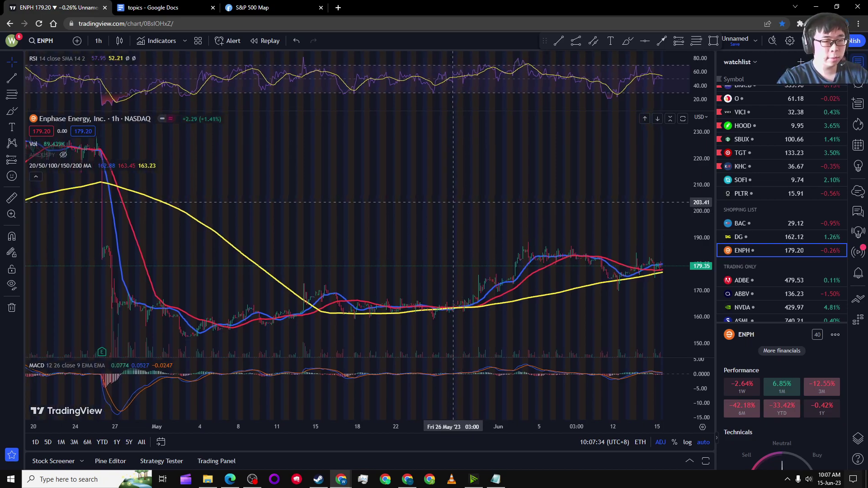
{"action": "scroll", "coordinate": [479, 213], "scroll_direction": "right", "scroll_amount": 2}
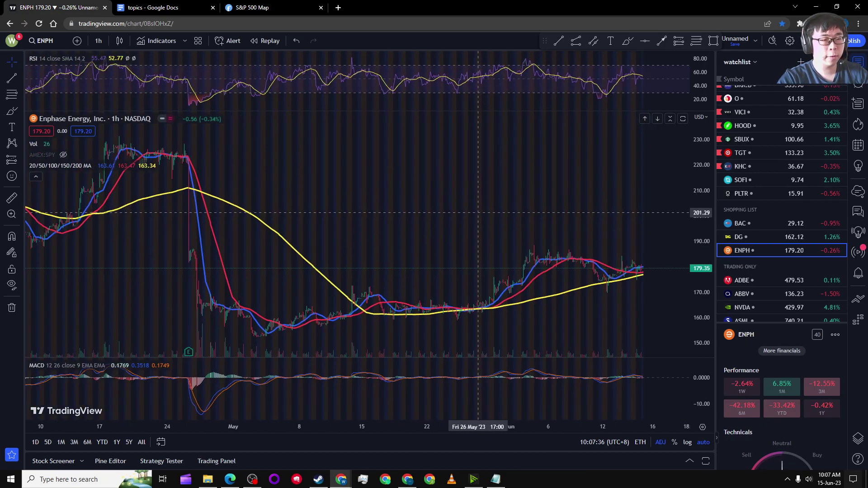
{"action": "left_click_drag", "start_coordinate": [479, 213], "coordinate": [468, 212]}
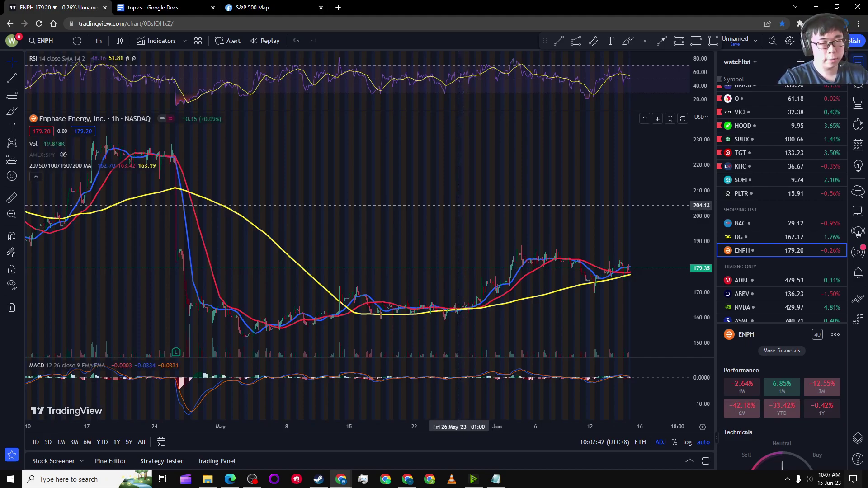
{"action": "left_click_drag", "start_coordinate": [436, 204], "coordinate": [419, 203]}
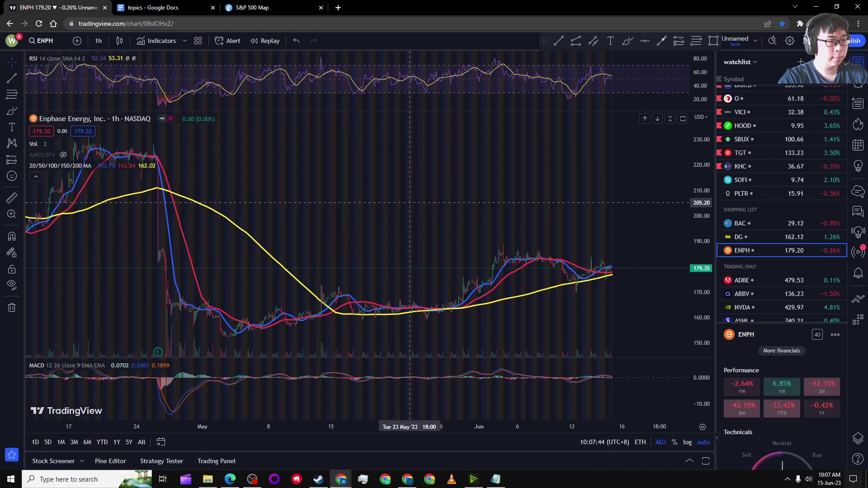
Draw an orange trend line from the early-May low near 151 to about 176 on June 15
{"action": "left_click", "coordinate": [559, 41]}
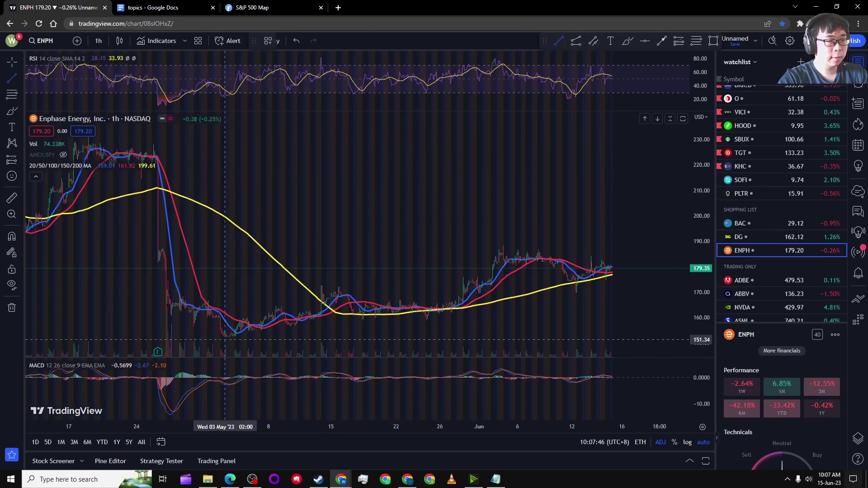
{"action": "left_click", "coordinate": [225, 339]}
{"action": "left_click", "coordinate": [588, 290]}
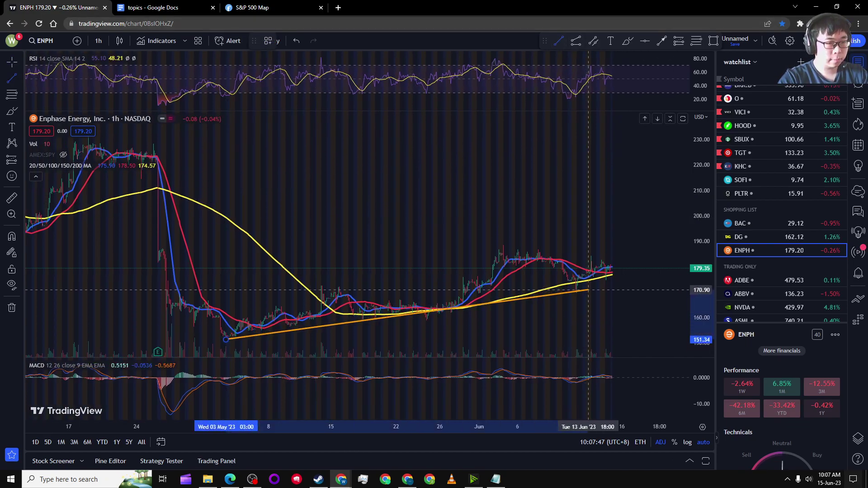
{"action": "left_click", "coordinate": [617, 276]}
{"action": "scroll", "coordinate": [616, 277], "scroll_direction": "up", "scroll_amount": 5}
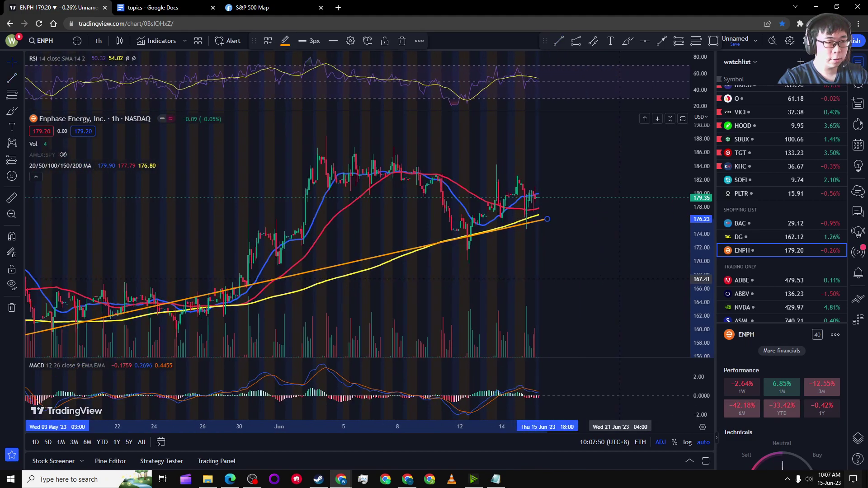
{"action": "scroll", "coordinate": [607, 275], "scroll_direction": "up", "scroll_amount": 3}
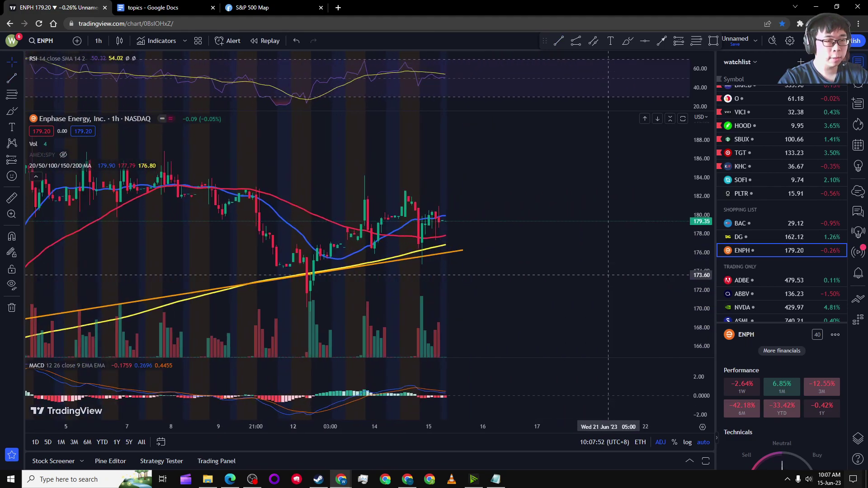
{"action": "scroll", "coordinate": [639, 284], "scroll_direction": "up", "scroll_amount": 2}
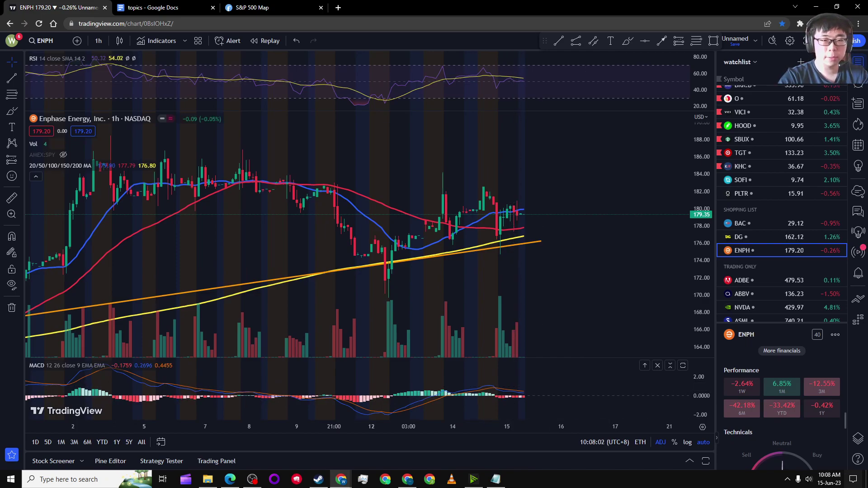
{"action": "scroll", "coordinate": [783, 407], "scroll_direction": "down", "scroll_amount": 5}
{"action": "scroll", "coordinate": [783, 407], "scroll_direction": "up", "scroll_amount": 5}
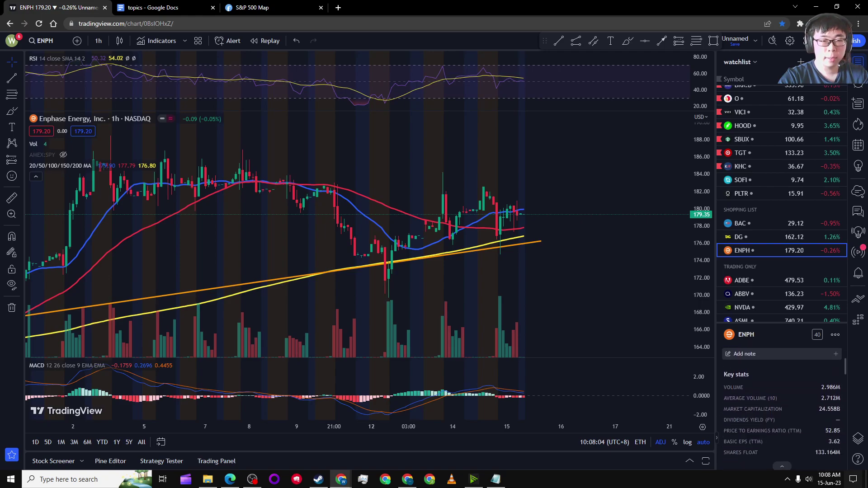
{"action": "left_click", "coordinate": [785, 406]}
{"action": "scroll", "coordinate": [783, 407], "scroll_direction": "down", "scroll_amount": 5}
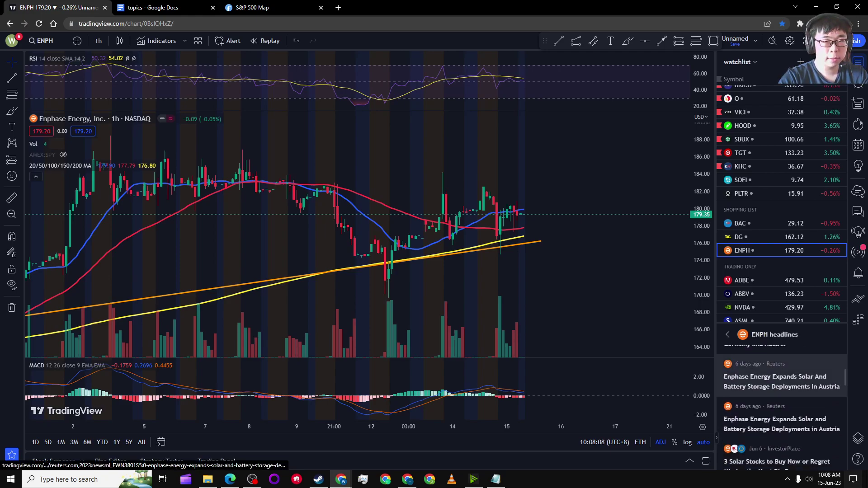
{"action": "scroll", "coordinate": [782, 407], "scroll_direction": "down", "scroll_amount": 3}
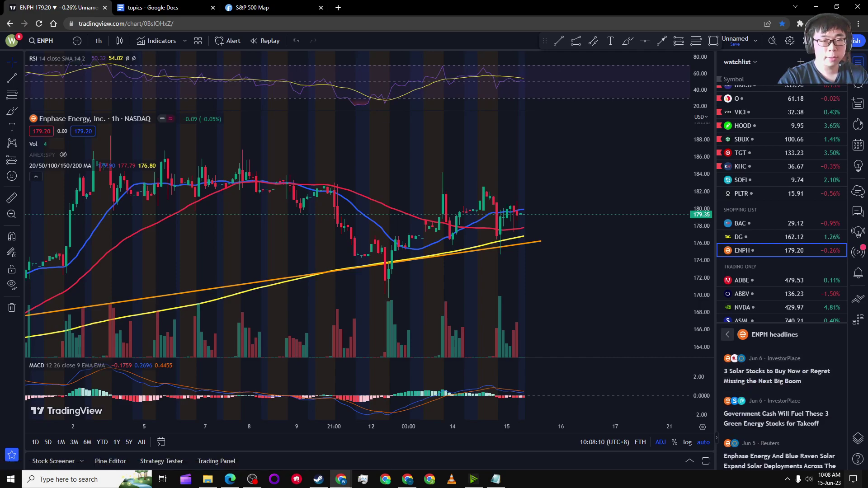
{"action": "left_click", "coordinate": [727, 335]}
{"action": "scroll", "coordinate": [782, 407], "scroll_direction": "down", "scroll_amount": 5}
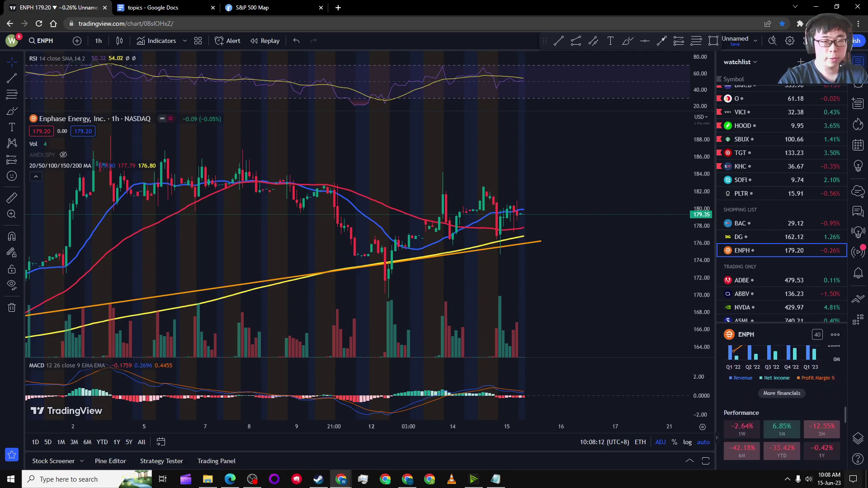
{"action": "scroll", "coordinate": [783, 393], "scroll_direction": "down", "scroll_amount": 1}
{"action": "left_click", "coordinate": [782, 351]}
{"action": "left_click", "coordinate": [352, 96]}
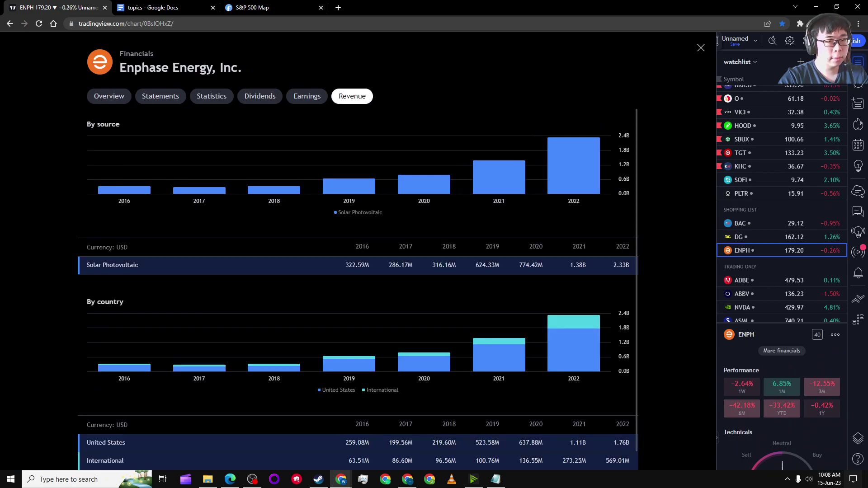
{"action": "scroll", "coordinate": [358, 289], "scroll_direction": "down", "scroll_amount": 1}
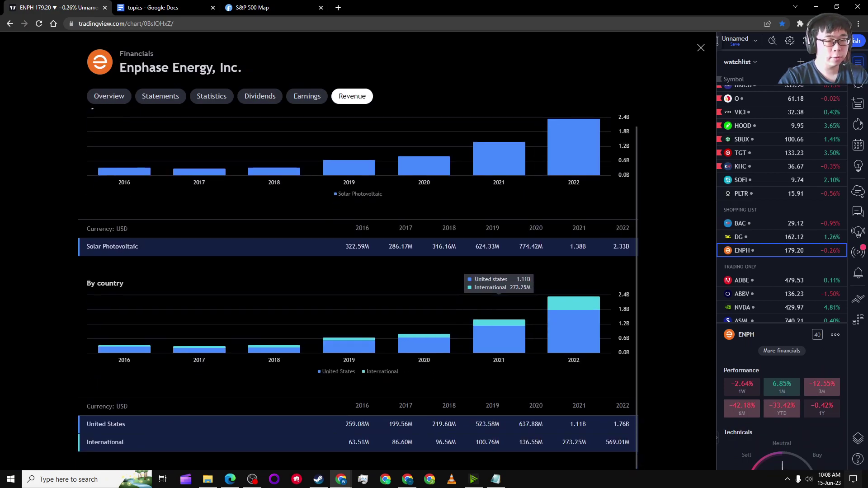
Close the financials view and return to the ENPH chart
{"action": "key", "text": "Escape"}
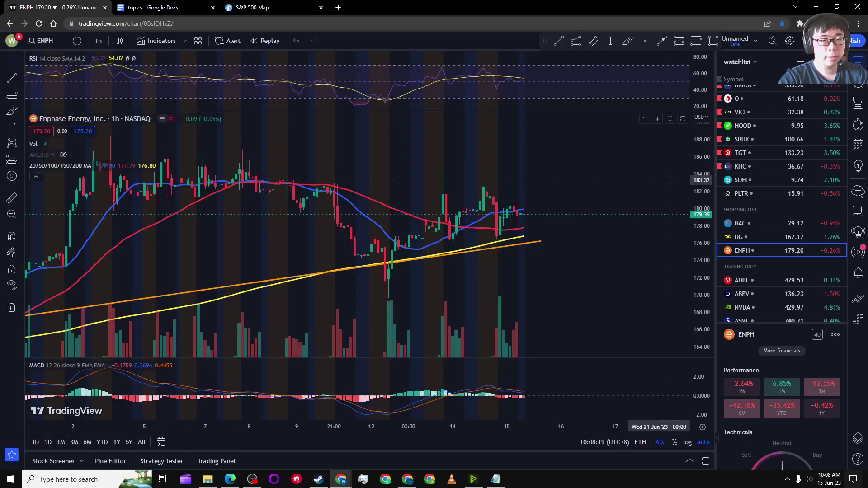
{"action": "scroll", "coordinate": [638, 191], "scroll_direction": "down", "scroll_amount": 8}
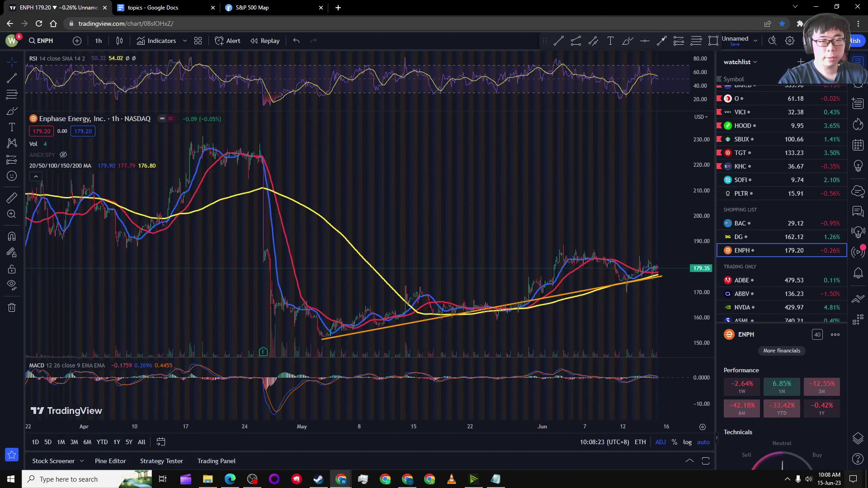
{"action": "scroll", "coordinate": [653, 225], "scroll_direction": "up", "scroll_amount": 4}
{"action": "scroll", "coordinate": [653, 224], "scroll_direction": "down", "scroll_amount": 4}
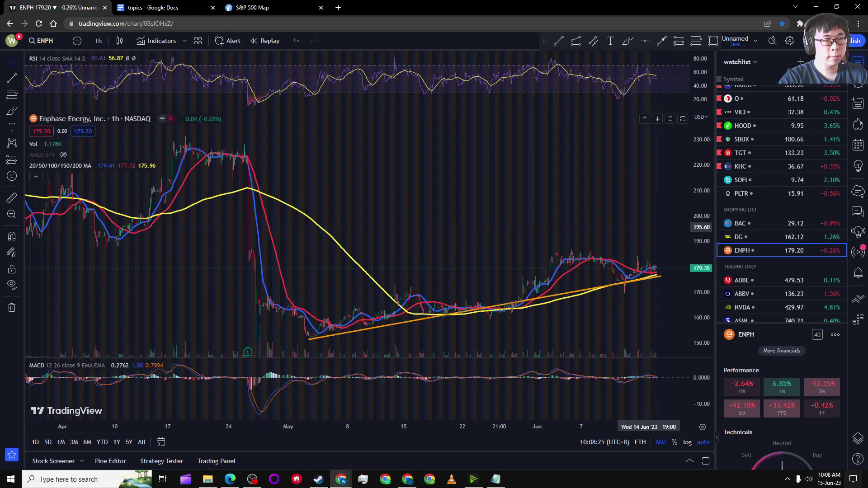
Switch the chart to 1-minute bars and zoom out to show June 8 to 15
{"action": "left_click", "coordinate": [98, 40]}
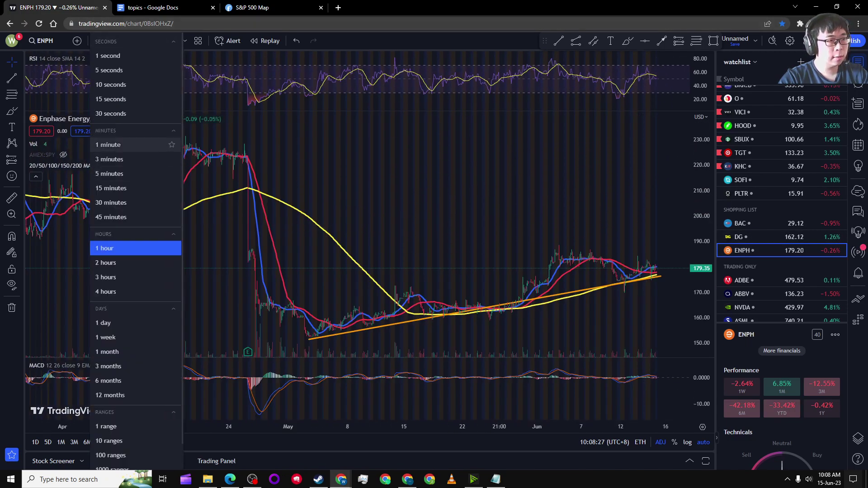
{"action": "left_click", "coordinate": [111, 145]}
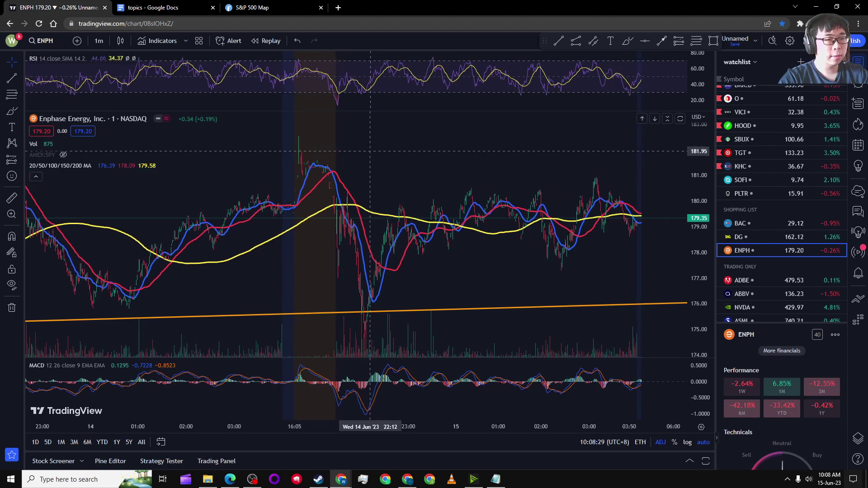
{"action": "scroll", "coordinate": [386, 154], "scroll_direction": "up", "scroll_amount": 3}
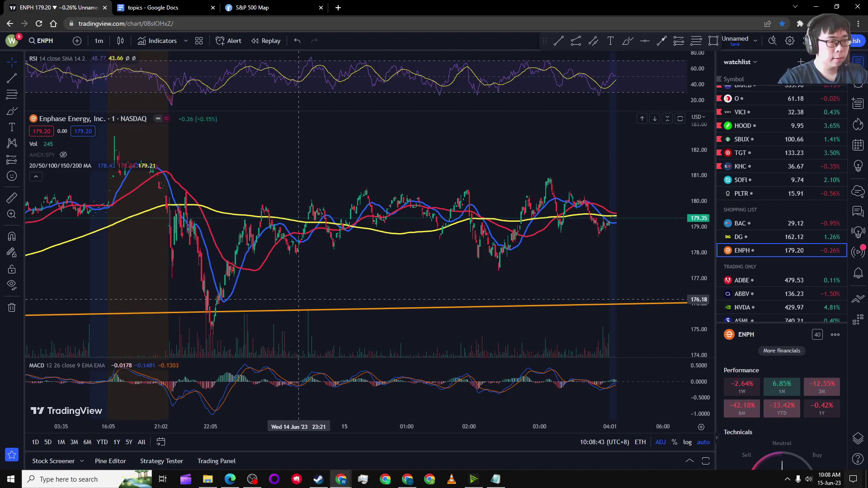
{"action": "scroll", "coordinate": [299, 299], "scroll_direction": "down", "scroll_amount": 3}
{"action": "scroll", "coordinate": [309, 319], "scroll_direction": "down", "scroll_amount": 3}
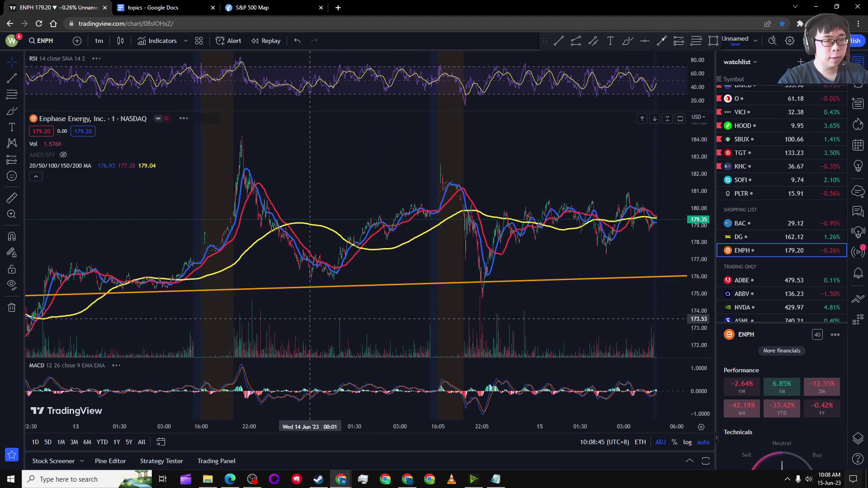
{"action": "scroll", "coordinate": [309, 319], "scroll_direction": "down", "scroll_amount": 3}
{"action": "scroll", "coordinate": [310, 319], "scroll_direction": "down", "scroll_amount": 2}
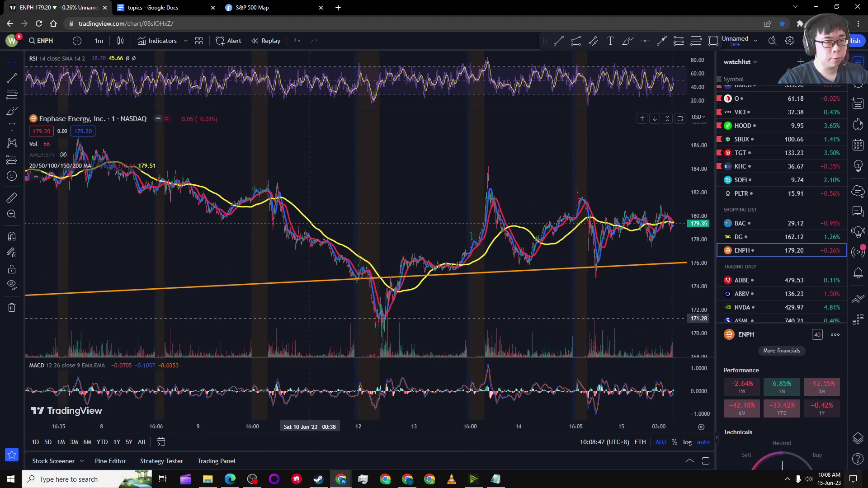
Shift the bars left for room and delete the orange trend line
{"action": "left_click_drag", "start_coordinate": [398, 319], "coordinate": [341, 310]}
{"action": "left_click", "coordinate": [391, 269]}
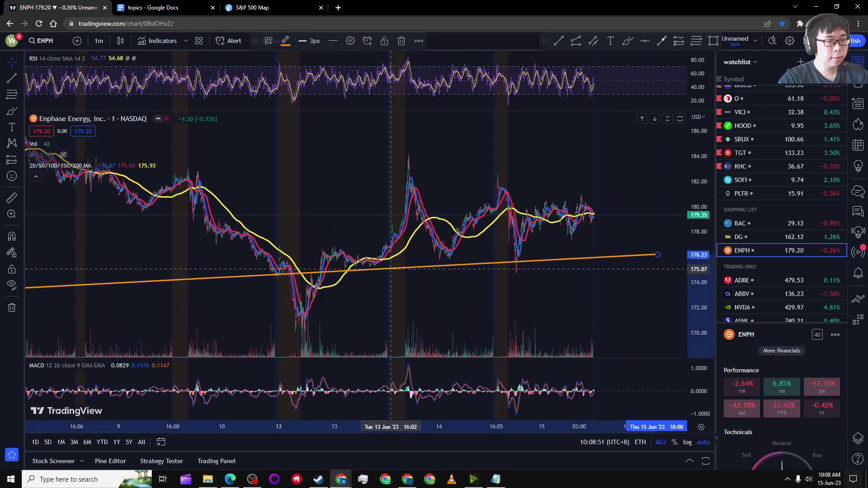
{"action": "key", "text": "Delete"}
Draw purple support-zone rectangles around 175–176 and 170–171
{"action": "key", "text": "alt+shift+r"}
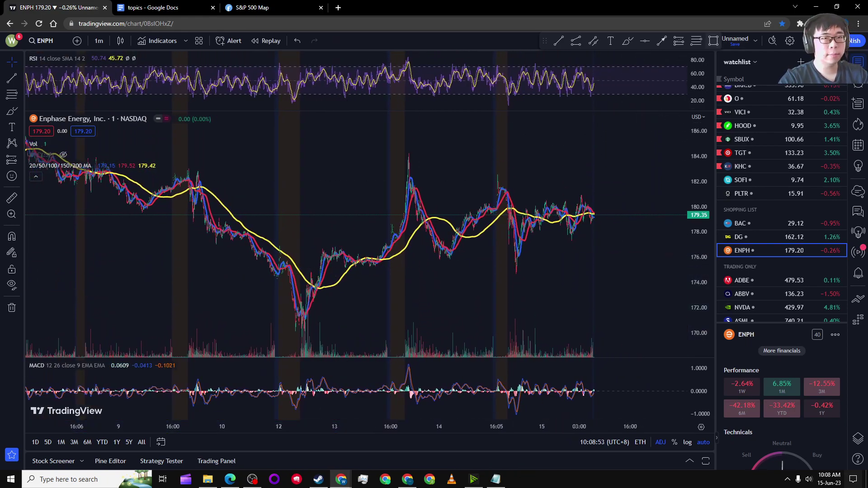
{"action": "left_click_drag", "start_coordinate": [429, 253], "coordinate": [618, 262]}
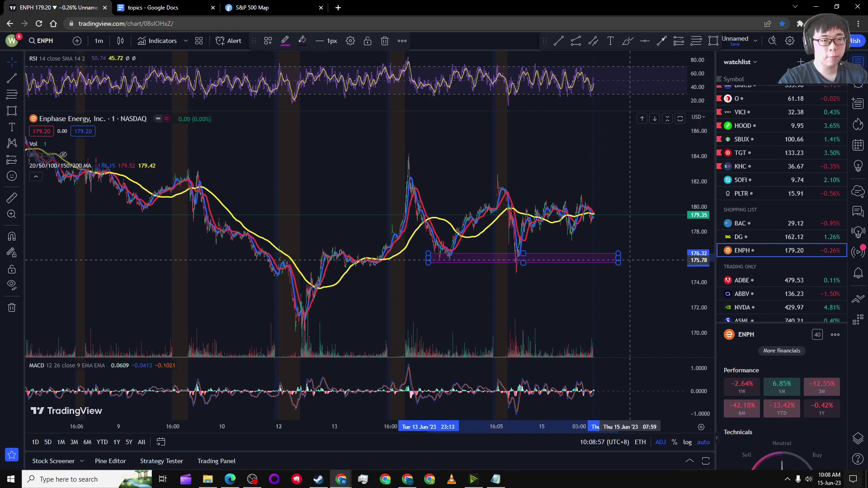
{"action": "key", "text": "alt+shift+r"}
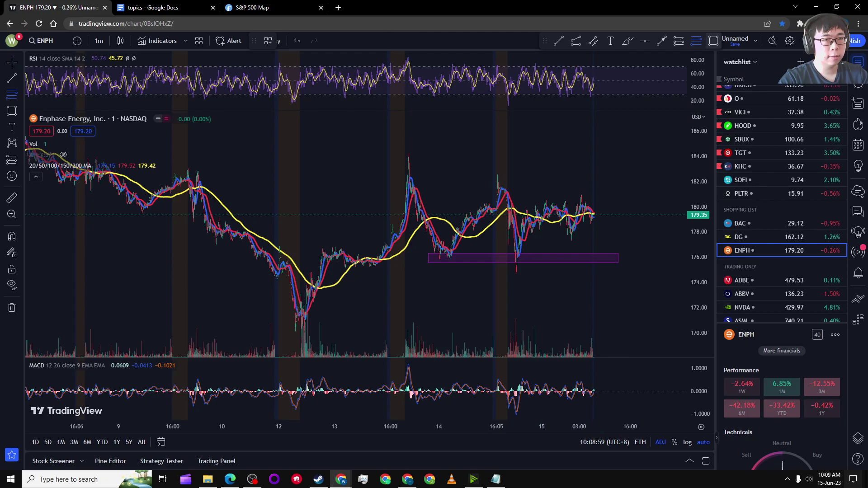
{"action": "mouse_move", "coordinate": [287, 321]}
{"action": "left_mouse_down"}
{"action": "mouse_move", "coordinate": [681, 332]}
{"action": "mouse_move", "coordinate": [579, 326]}
{"action": "mouse_move", "coordinate": [625, 325]}
{"action": "mouse_move", "coordinate": [608, 325]}
{"action": "left_mouse_up"}
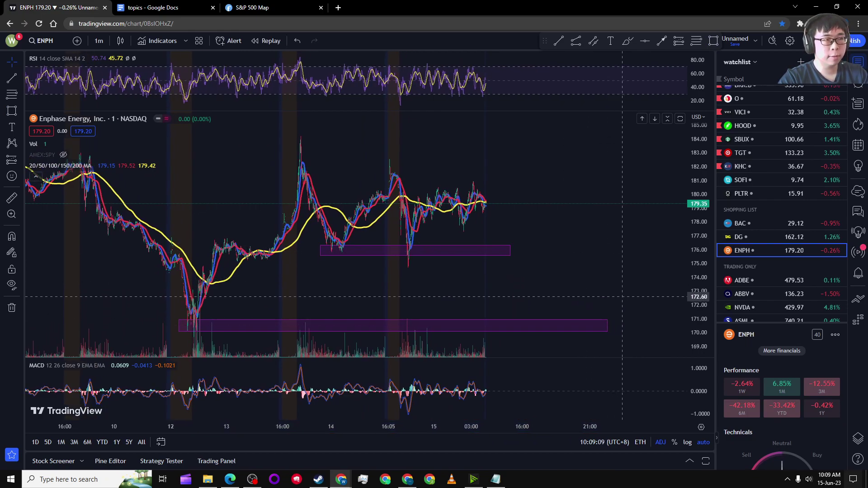
Switch back to 1-hour candles and pan to show mid-April through mid-June
{"action": "left_click", "coordinate": [98, 41]}
{"action": "left_click", "coordinate": [118, 249]}
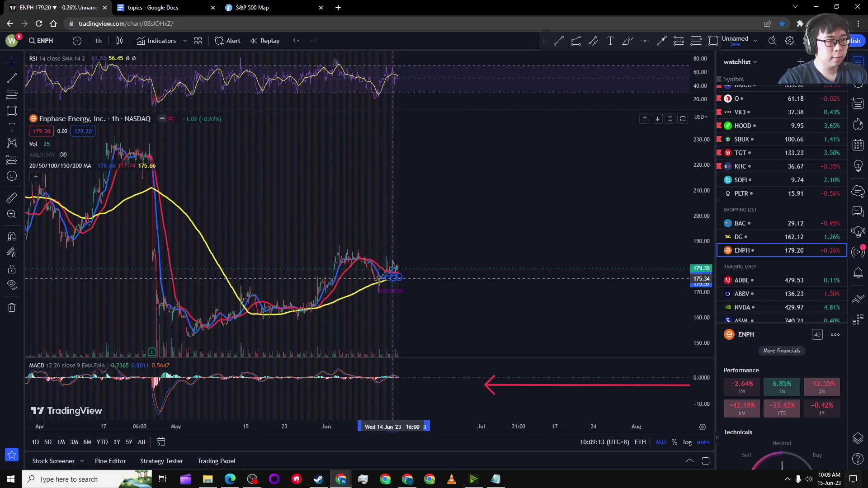
{"action": "left_click_drag", "start_coordinate": [475, 301], "coordinate": [518, 303]}
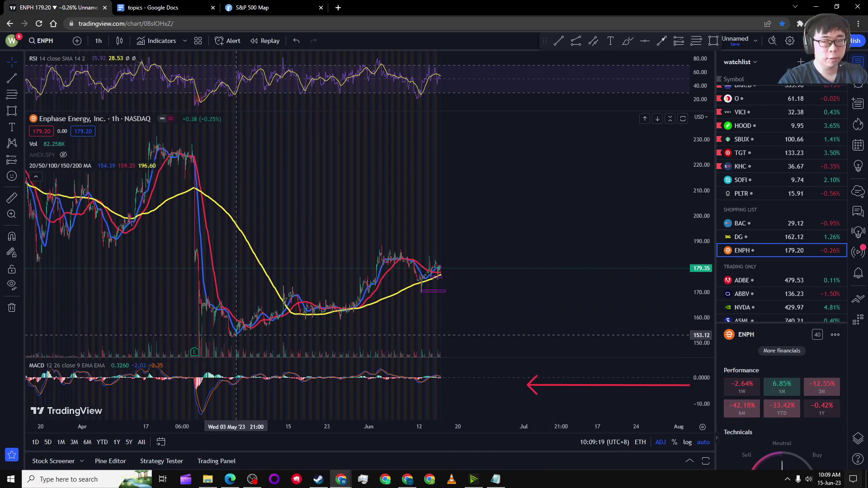
{"action": "left_click_drag", "start_coordinate": [333, 218], "coordinate": [370, 216]}
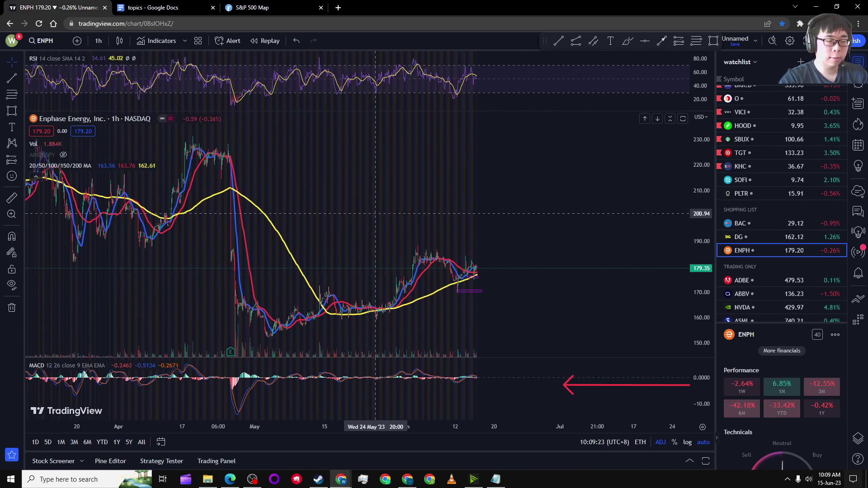
{"action": "scroll", "coordinate": [543, 222], "scroll_direction": "up", "scroll_amount": 5}
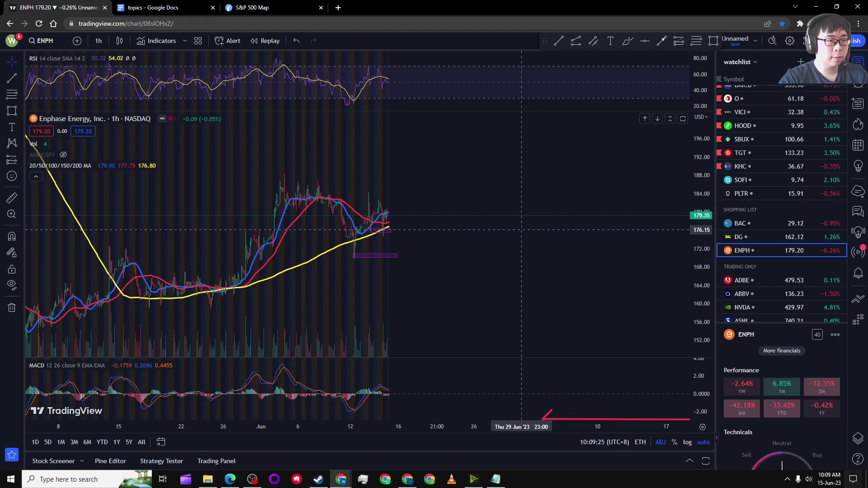
{"action": "scroll", "coordinate": [606, 228], "scroll_direction": "down", "scroll_amount": 5}
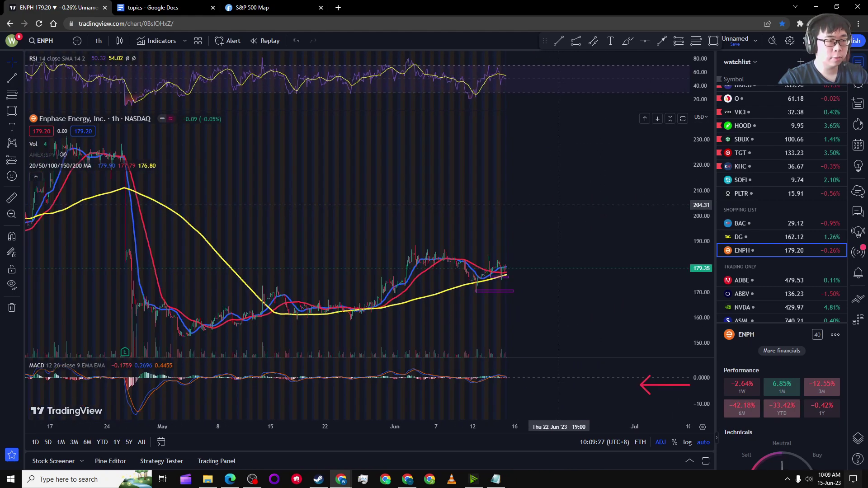
Draw a Fibonacci retracement from the early-May low near 152 to the 189.03 June high
{"action": "left_click", "coordinate": [697, 40]}
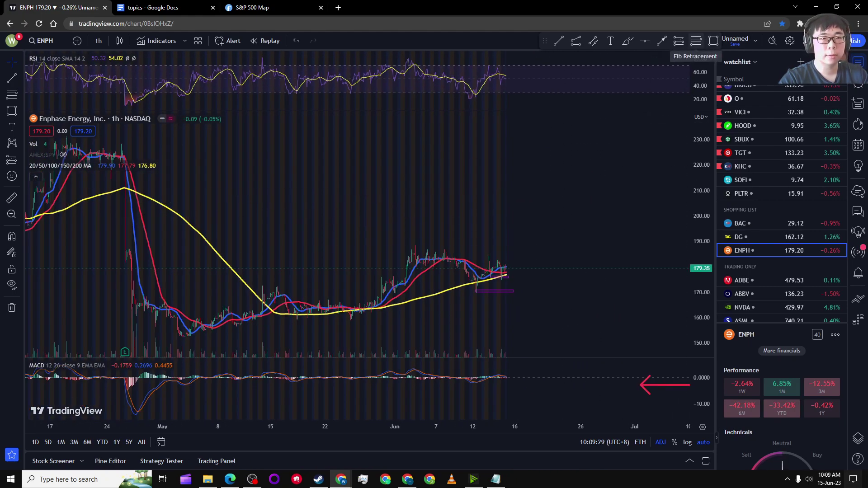
{"action": "left_click", "coordinate": [179, 337]}
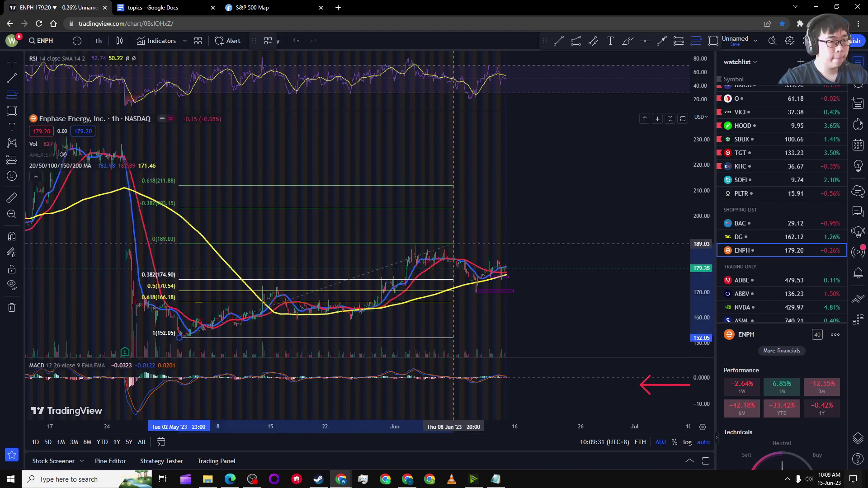
{"action": "left_click", "coordinate": [454, 244]}
{"action": "scroll", "coordinate": [638, 242], "scroll_direction": "up", "scroll_amount": 2}
{"action": "scroll", "coordinate": [638, 242], "scroll_direction": "down", "scroll_amount": 3}
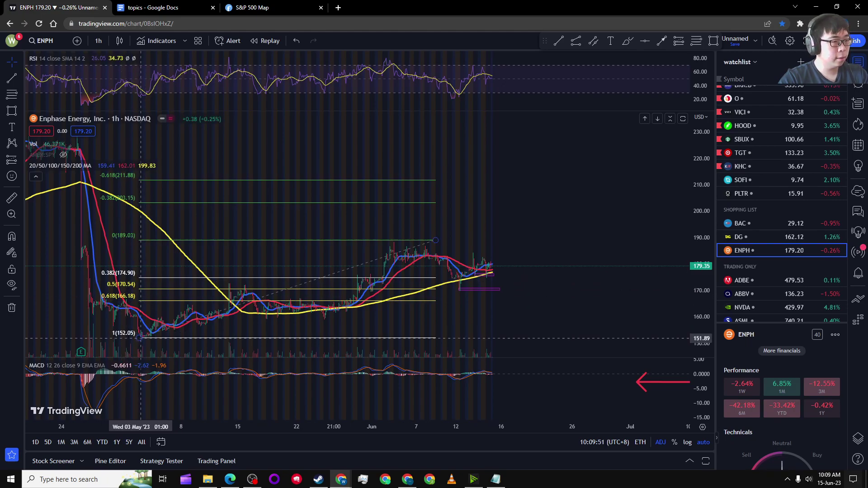
Try the retracement base at the mid-May low 159.25, then return it to the early-May low
{"action": "left_click_drag", "start_coordinate": [140, 337], "coordinate": [241, 317]}
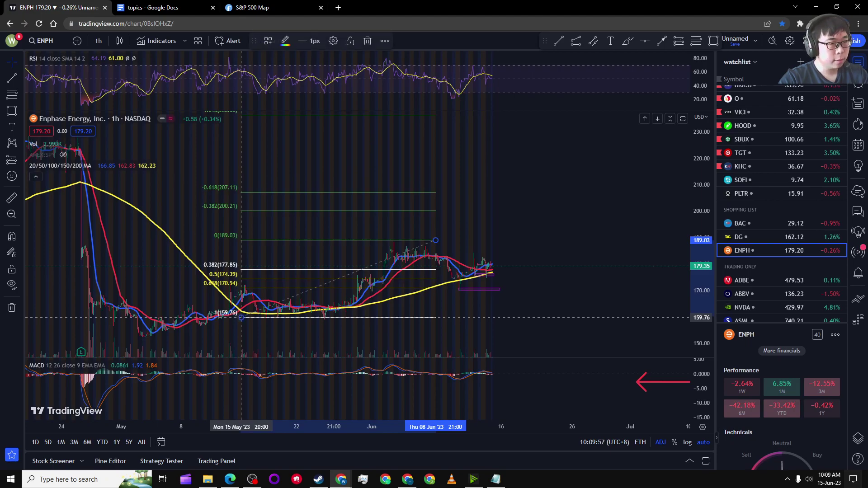
{"action": "left_click_drag", "start_coordinate": [241, 318], "coordinate": [239, 319]}
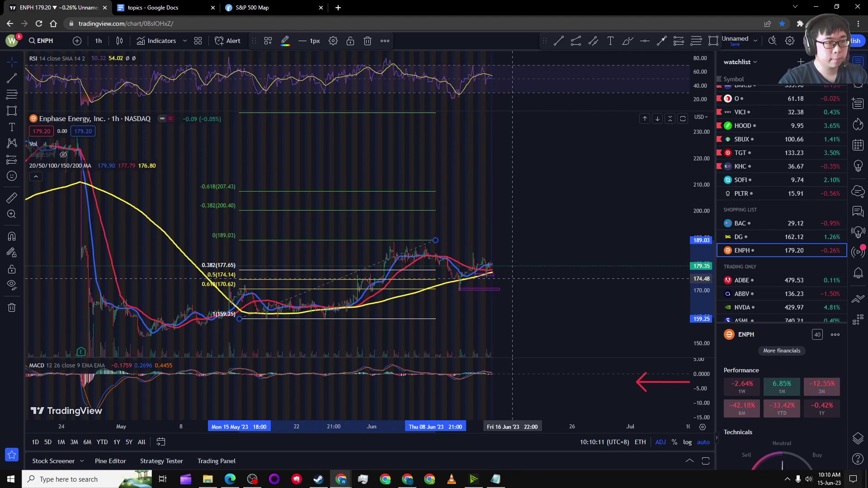
{"action": "left_click_drag", "start_coordinate": [240, 319], "coordinate": [141, 339]}
{"action": "scroll", "coordinate": [436, 293], "scroll_direction": "up", "scroll_amount": 3}
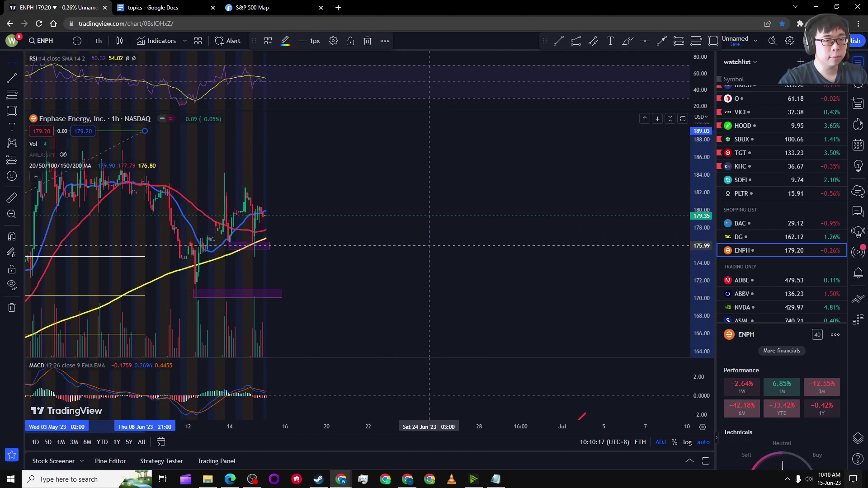
{"action": "scroll", "coordinate": [430, 245], "scroll_direction": "down", "scroll_amount": 5}
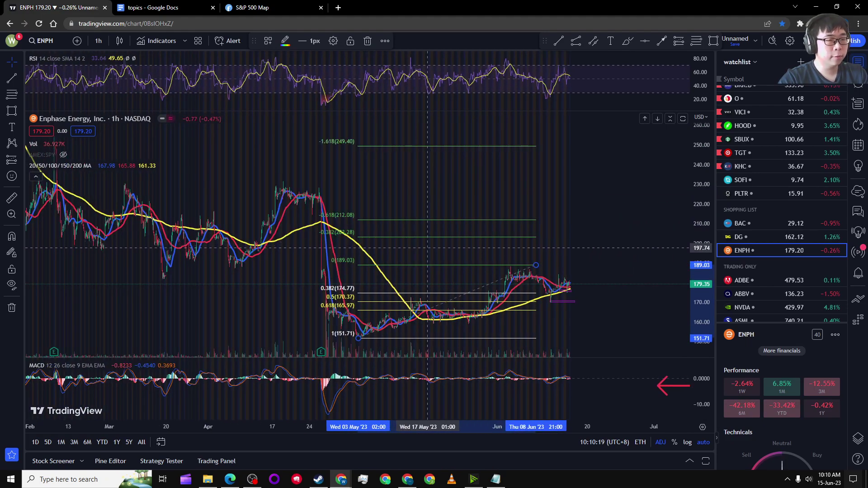
{"action": "left_click_drag", "start_coordinate": [619, 212], "coordinate": [583, 209]}
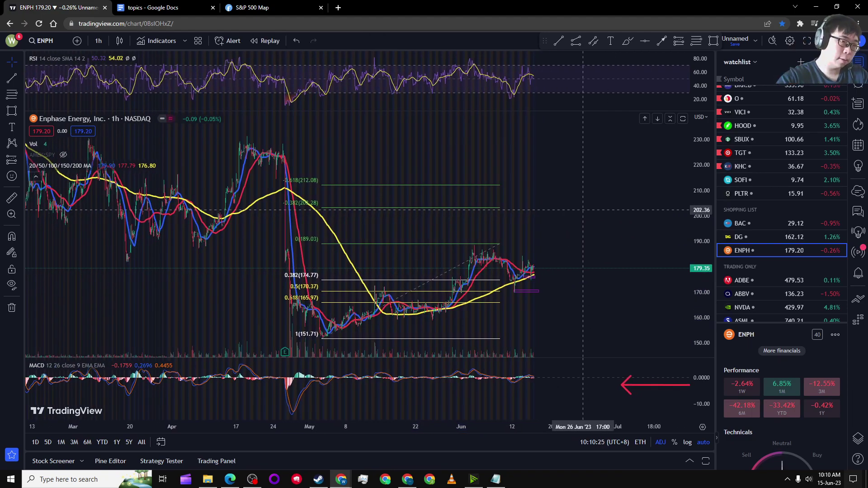
{"action": "left_click_drag", "start_coordinate": [591, 211], "coordinate": [595, 210]}
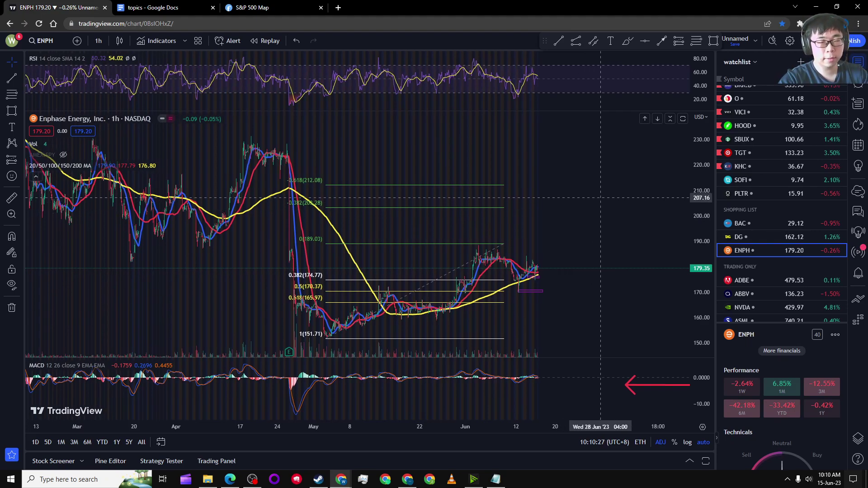
{"action": "scroll", "coordinate": [620, 201], "scroll_direction": "up", "scroll_amount": 4}
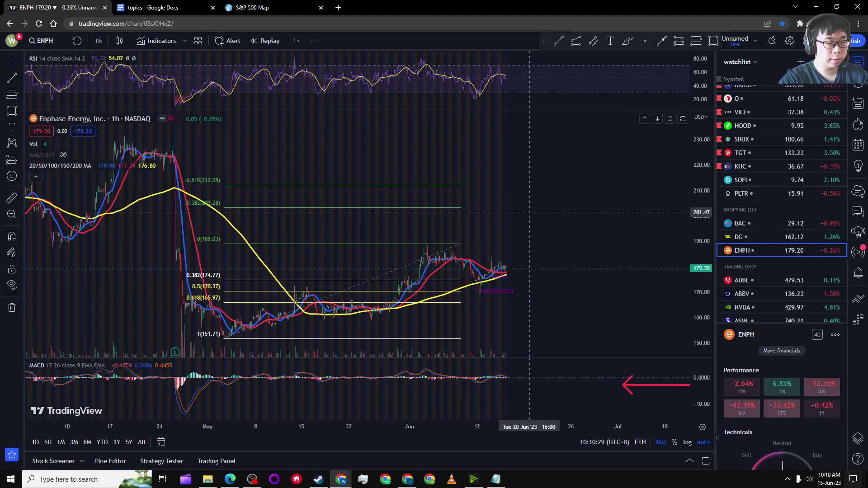
{"action": "scroll", "coordinate": [521, 199], "scroll_direction": "down", "scroll_amount": 8}
{"action": "scroll", "coordinate": [399, 172], "scroll_direction": "up", "scroll_amount": 5}
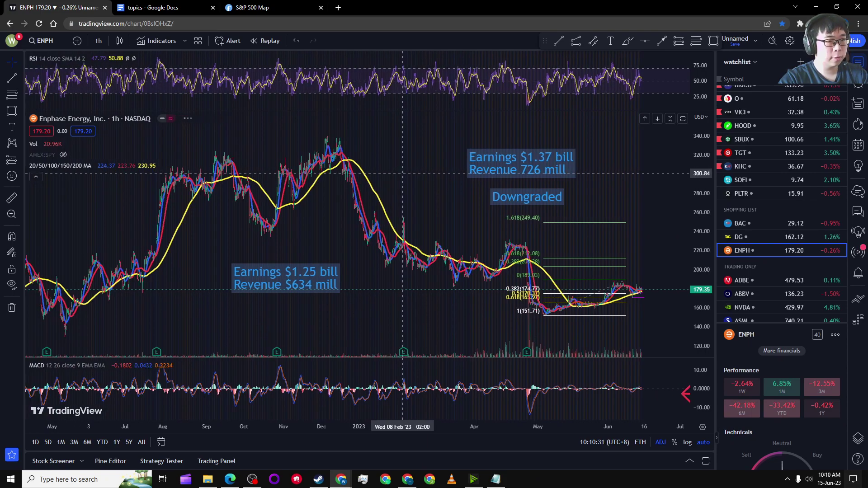
{"action": "scroll", "coordinate": [393, 176], "scroll_direction": "up", "scroll_amount": 4}
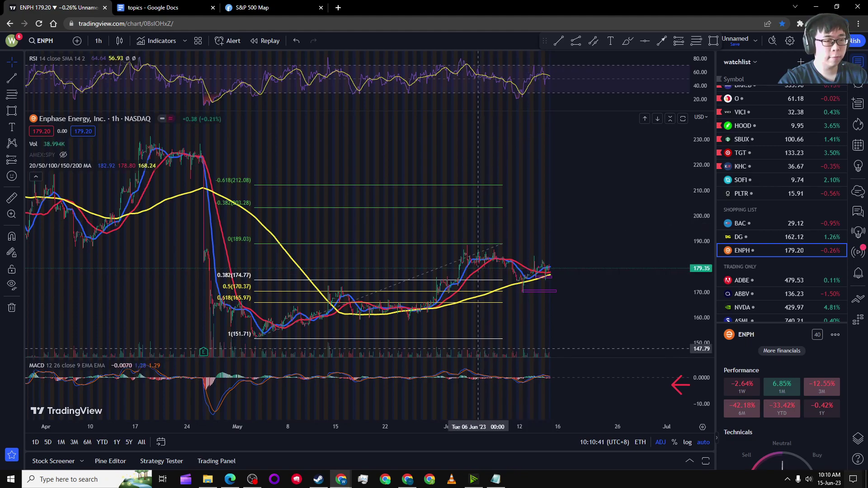
Bring the YouTube video page back in front of the TradingView chart
{"action": "mouse_move", "coordinate": [341, 478]}
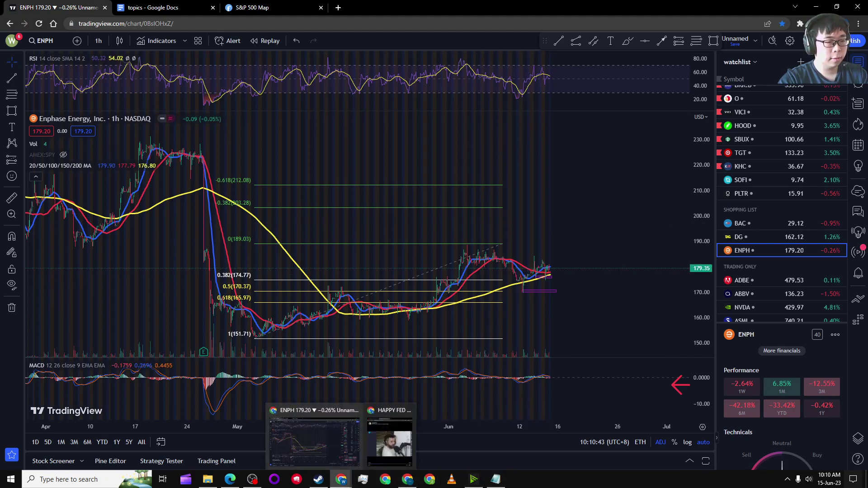
{"action": "left_click", "coordinate": [408, 480]}
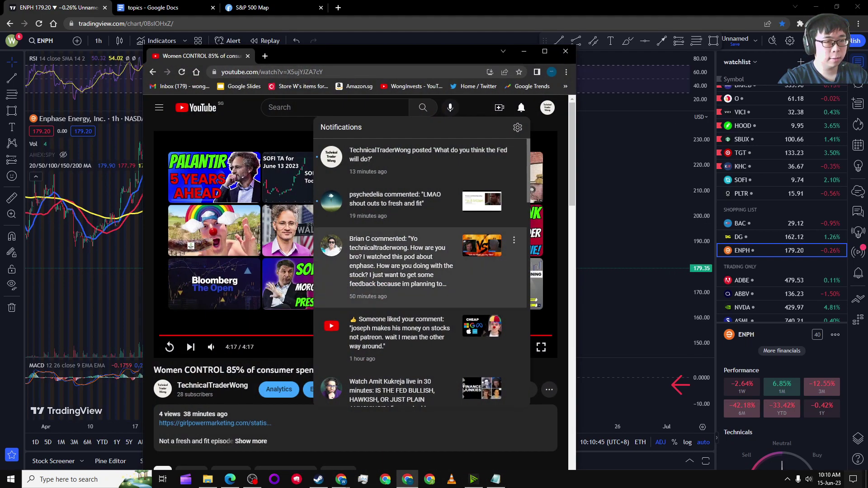